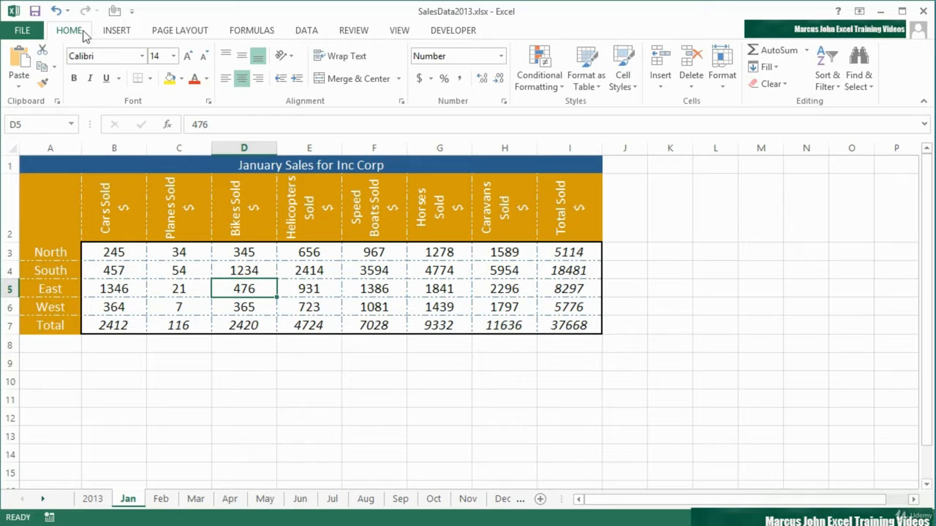
# Step: Create a default chart on its own sheet from the whole May sales table, including the totals
pyautogui.click(269, 502)
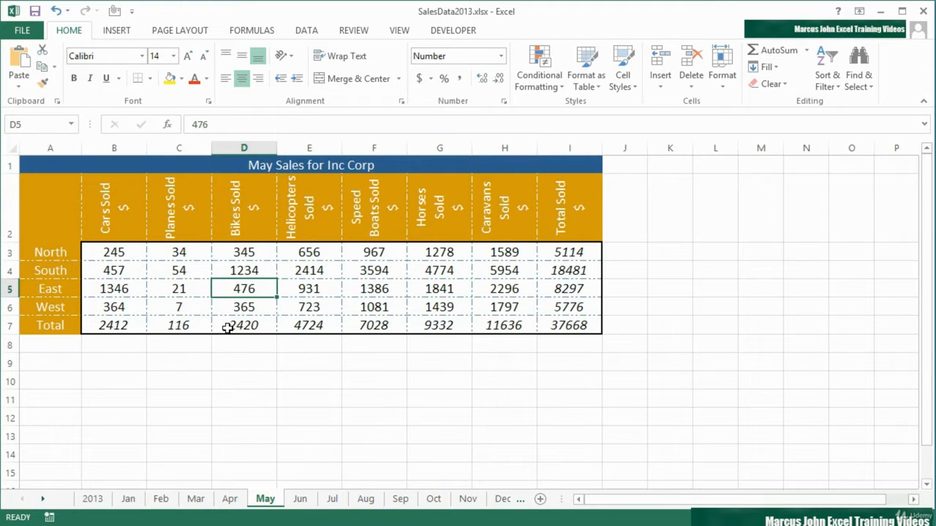
pyautogui.click(306, 292)
pyautogui.click(266, 273)
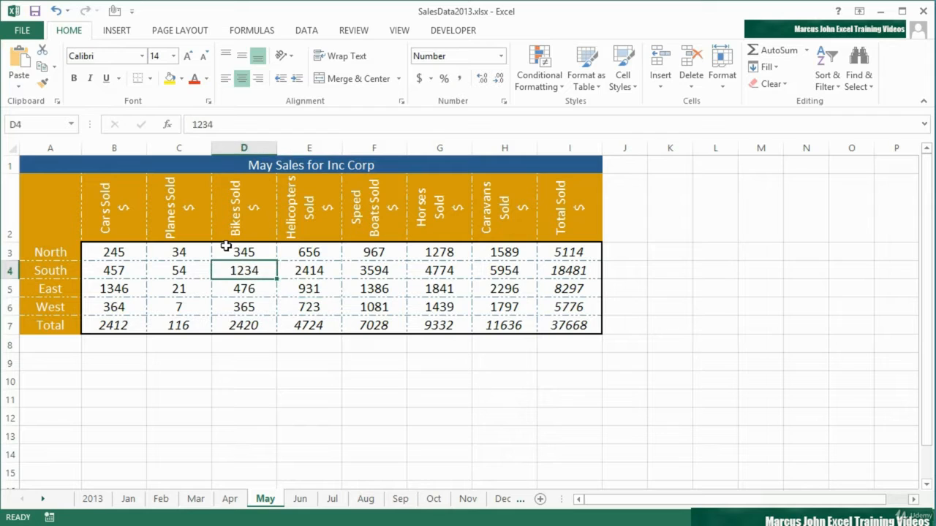
pyautogui.click(226, 247)
pyautogui.click(188, 251)
pyautogui.click(127, 257)
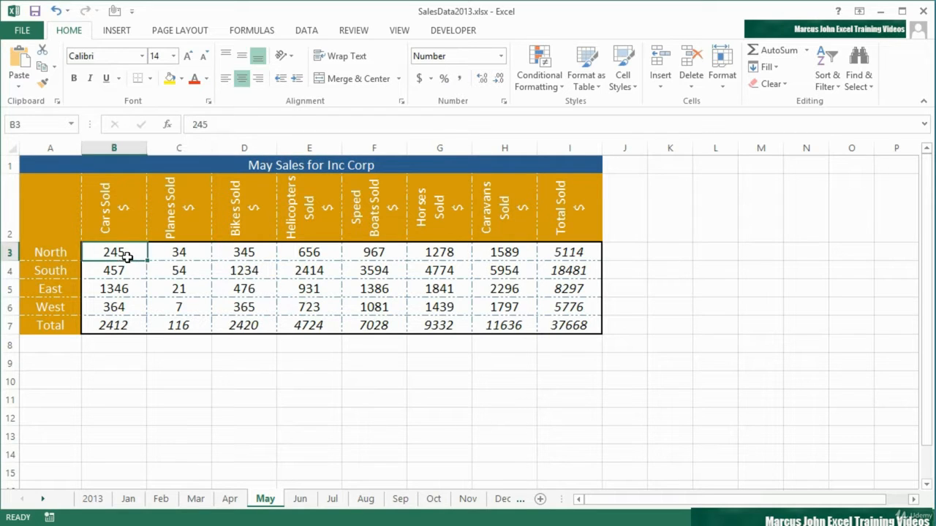
pyautogui.click(502, 308)
pyautogui.click(247, 278)
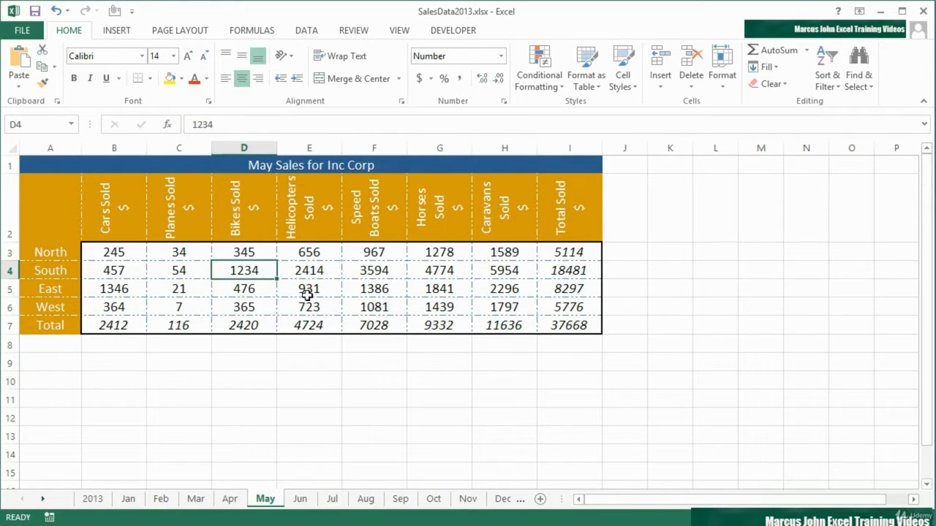
pyautogui.click(310, 293)
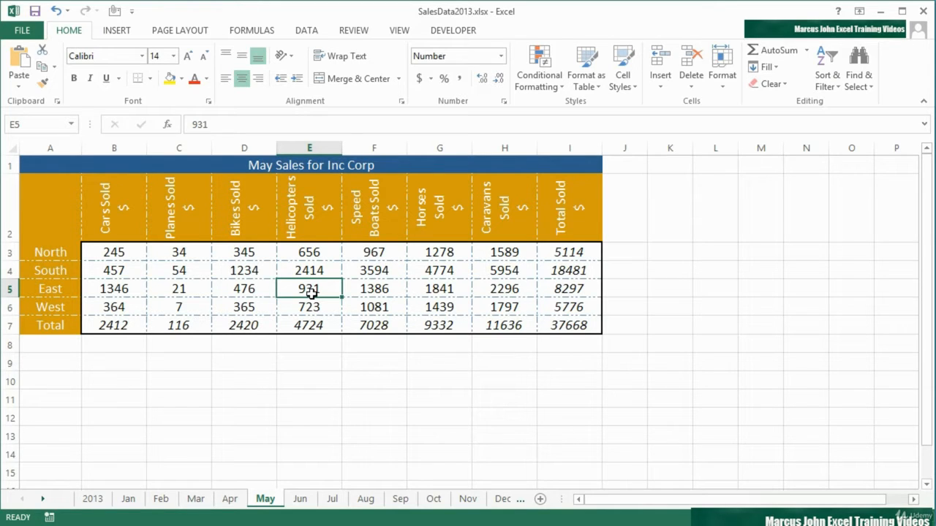
pyautogui.press('F11')
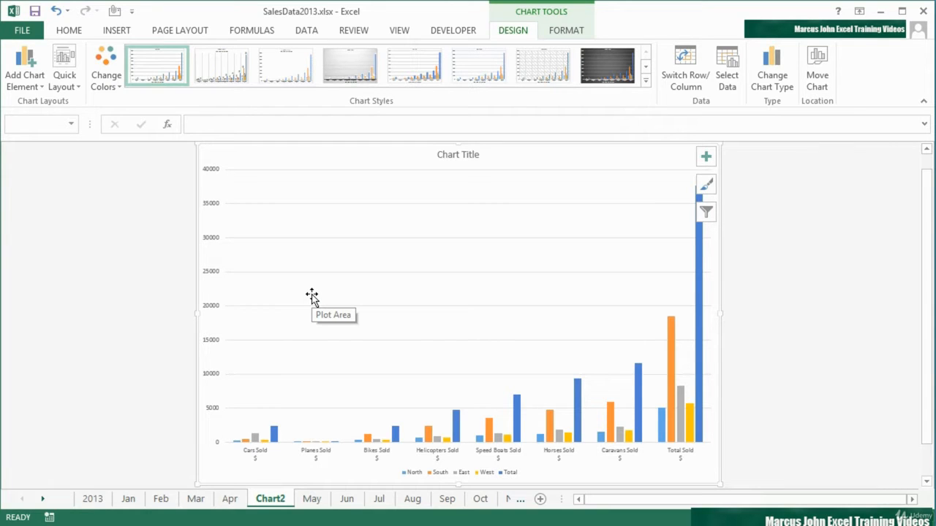
# Step: Create another chart sheet from the May range A2:H6, leaving out the totals row and column
pyautogui.click(309, 503)
pyautogui.click(282, 504)
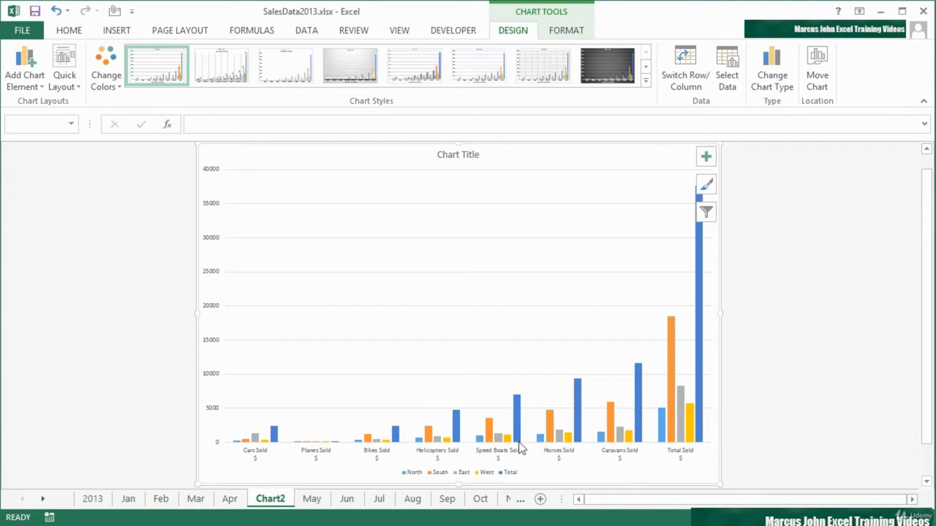
pyautogui.moveTo(276, 439)
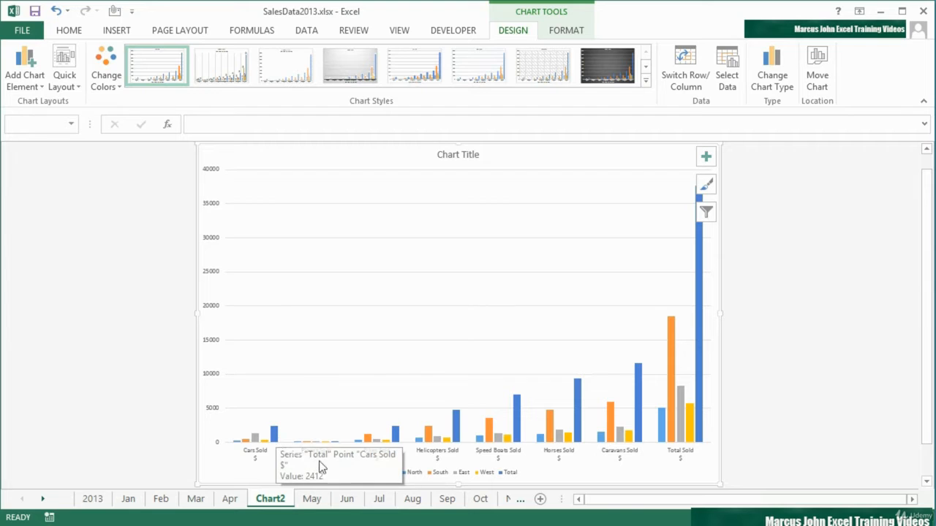
pyautogui.click(312, 499)
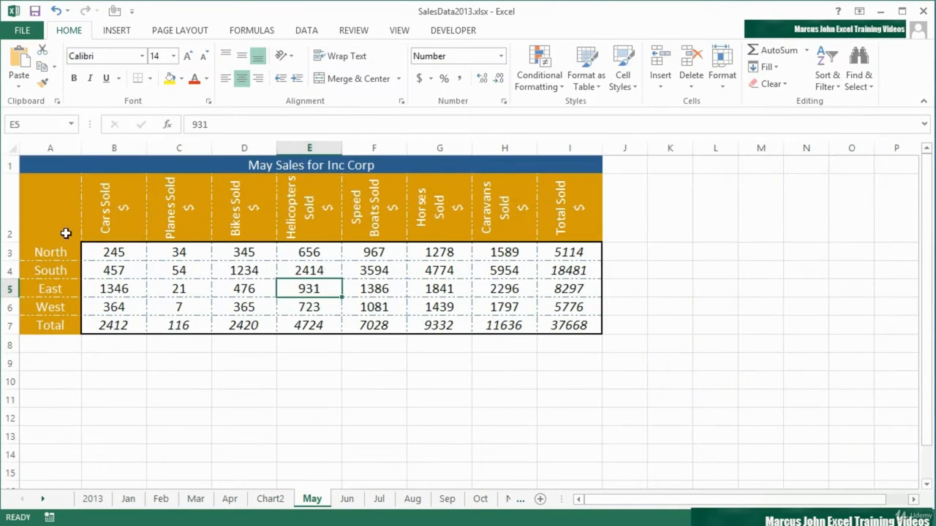
pyautogui.moveTo(63, 213); pyautogui.dragTo(505, 302)
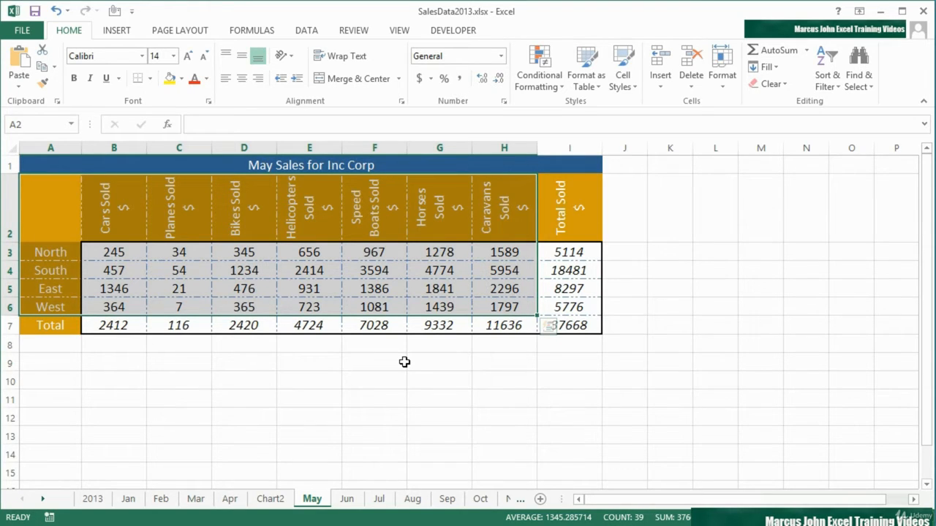
pyautogui.press('F11')
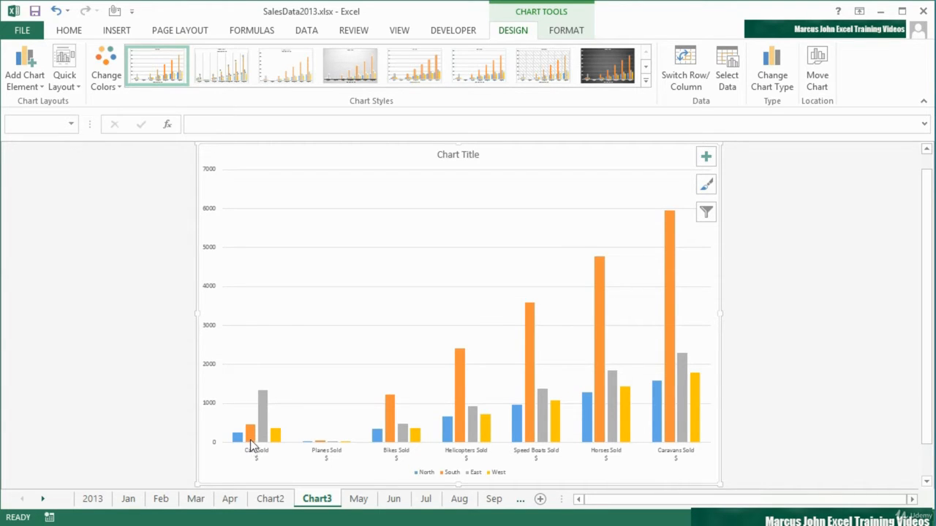
# Step: Swap the new chart's rows and columns so the regions form the horizontal axis and the products form the series
pyautogui.moveTo(251, 443)
pyautogui.moveTo(388, 423)
pyautogui.click(684, 76)
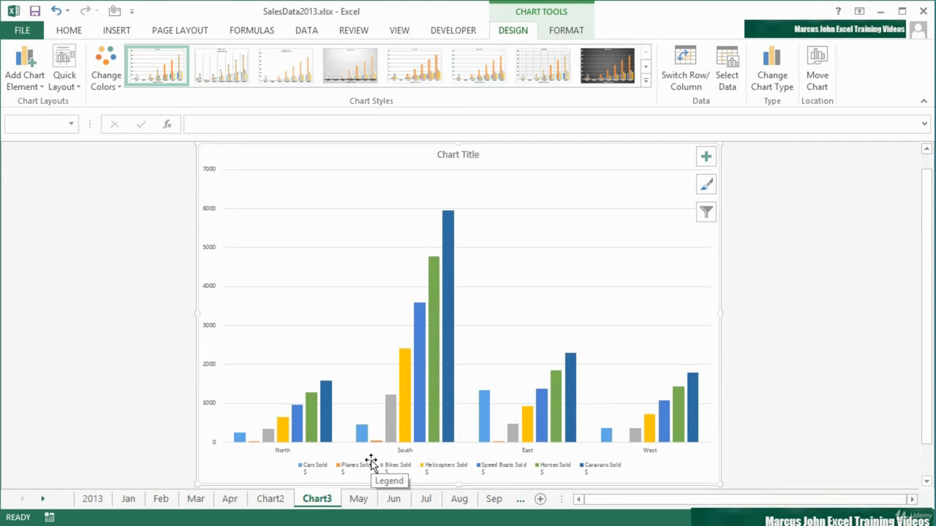
pyautogui.moveTo(441, 424)
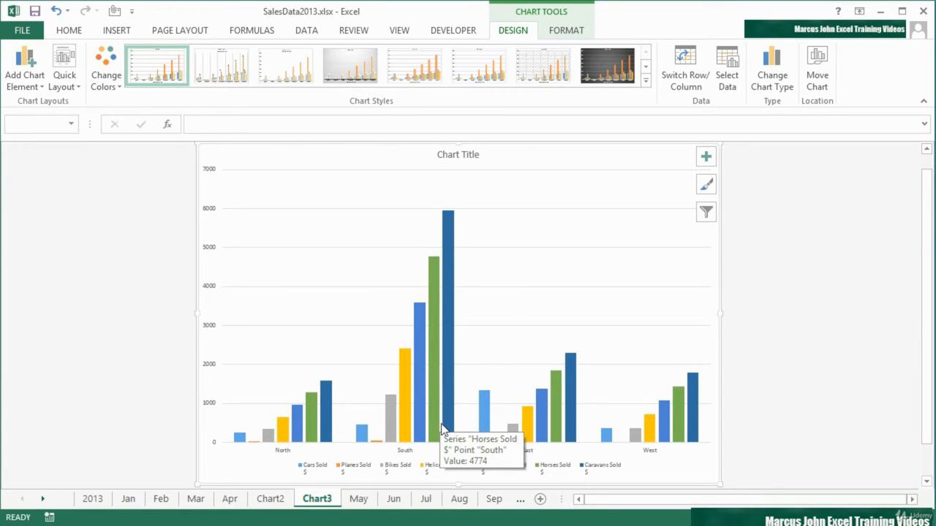
pyautogui.click(680, 78)
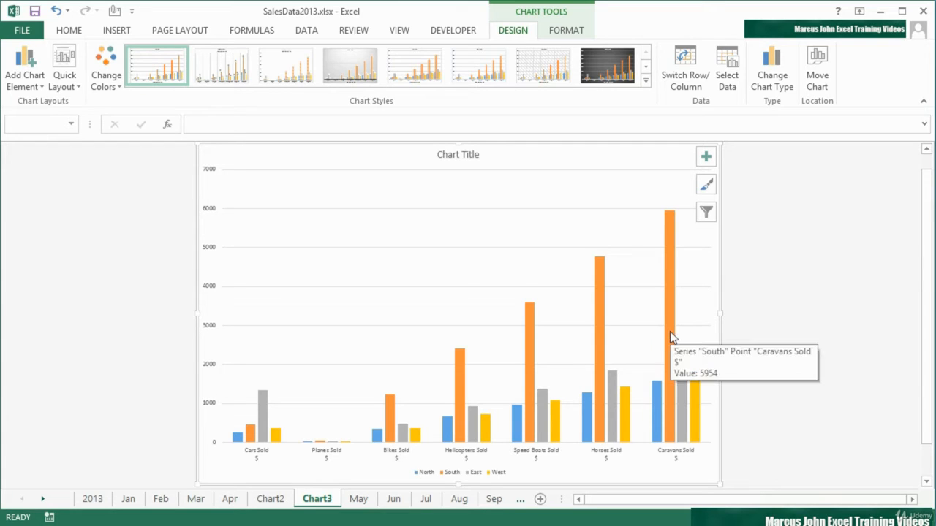
pyautogui.click(667, 83)
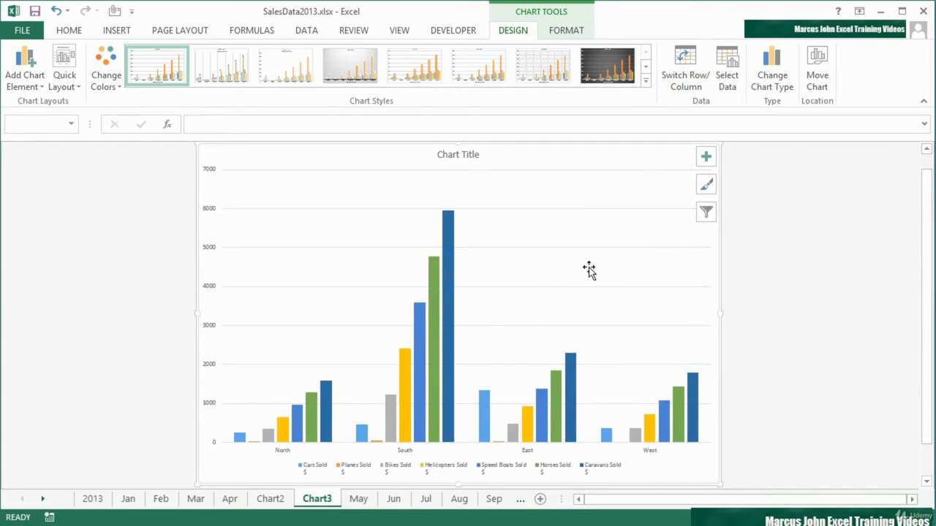
pyautogui.moveTo(447, 432)
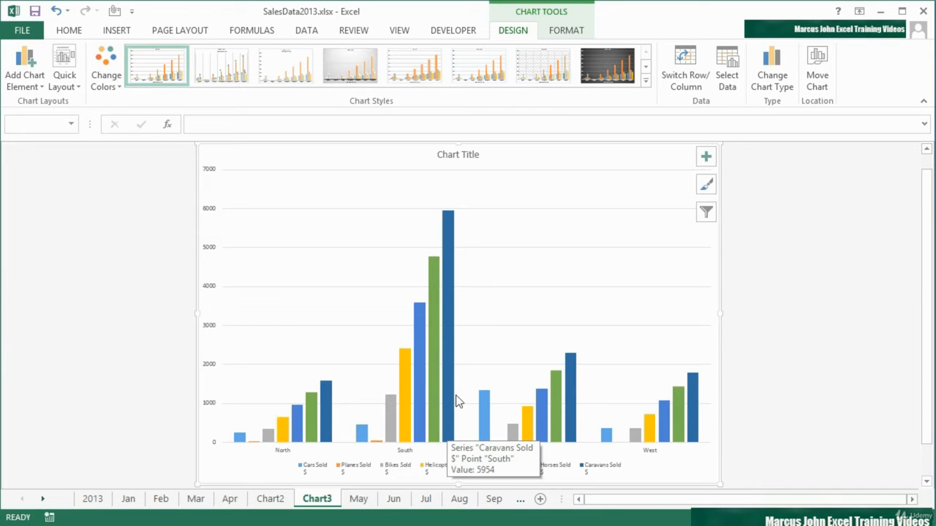
# Step: Group the Jun, Jul and Aug sheets, select A2:H6 across them, and try to create a chart from the grouped selection
pyautogui.click(359, 499)
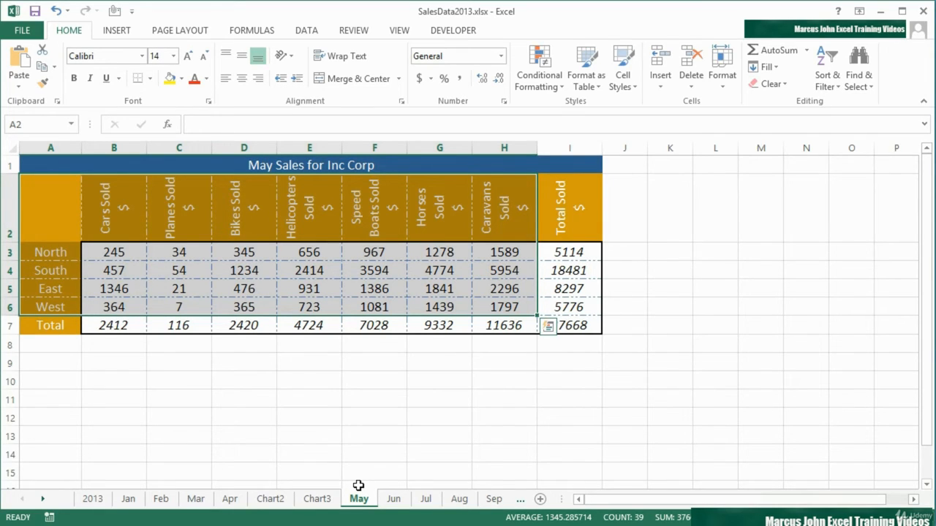
pyautogui.click(393, 499)
pyautogui.keyDown('shift'); pyautogui.click(427, 500); pyautogui.keyUp('shift')
pyautogui.keyDown('shift'); pyautogui.click(459, 500); pyautogui.keyUp('shift')
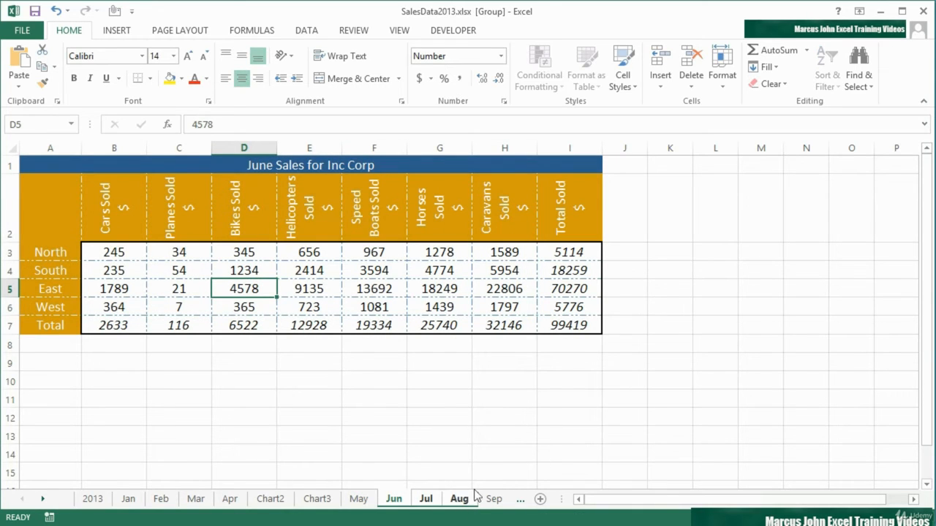
pyautogui.moveTo(70, 219); pyautogui.dragTo(526, 306)
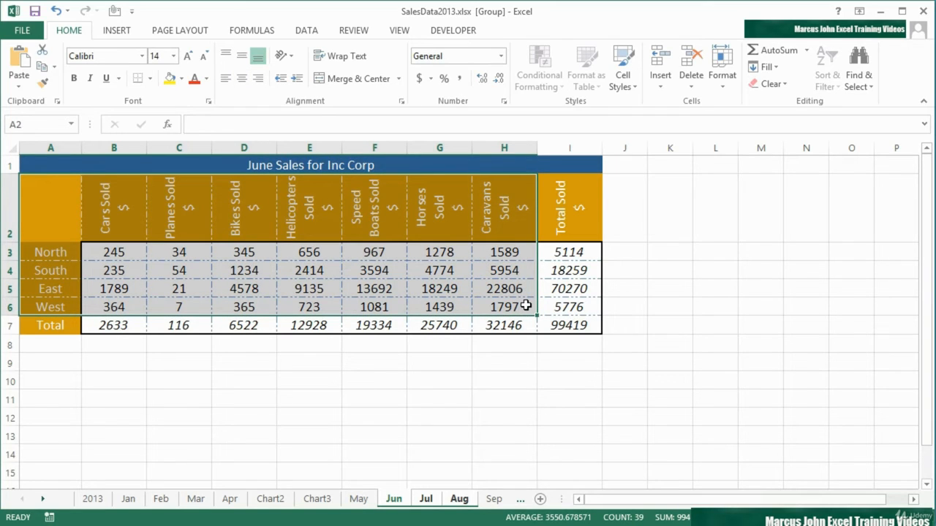
pyautogui.press('F11')
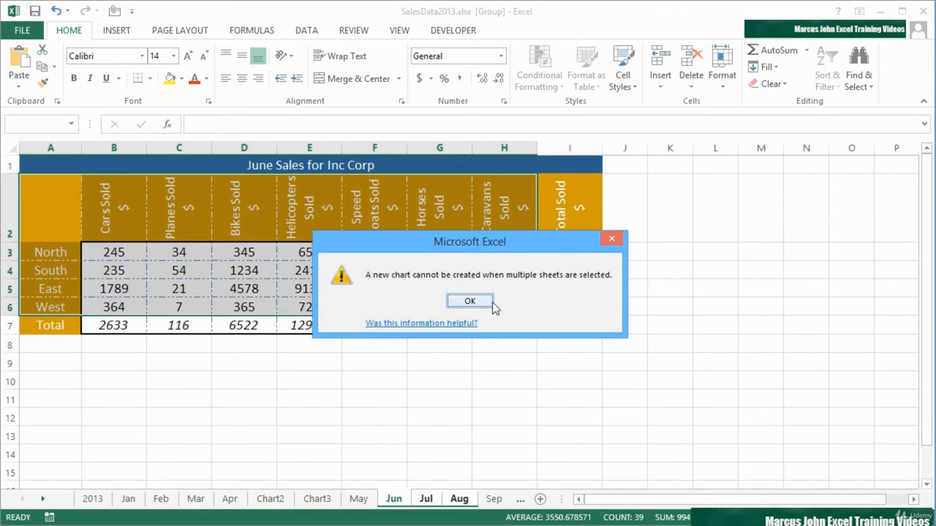
pyautogui.click(469, 301)
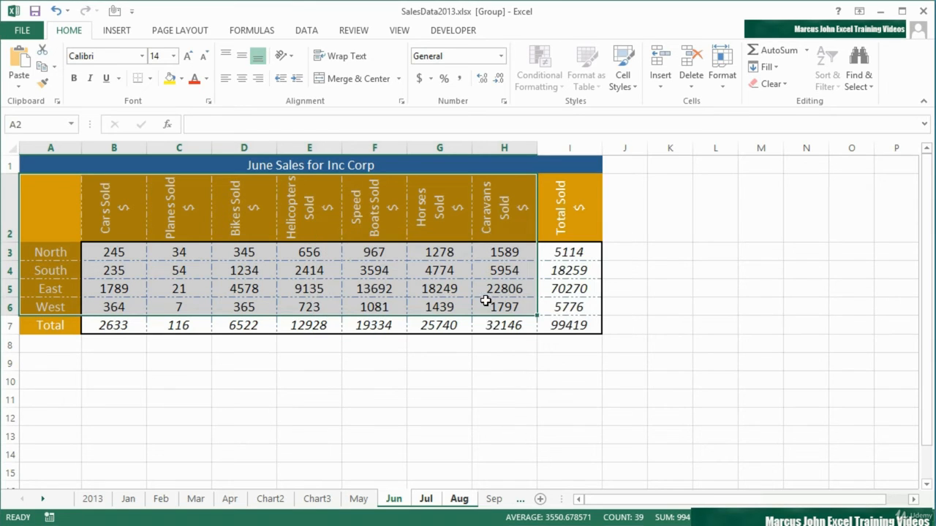
# Step: Ungroup the monthly sheets and create a chart sheet from the selected range A2:H6 on the Aug sheet
pyautogui.click(370, 500)
pyautogui.click(396, 501)
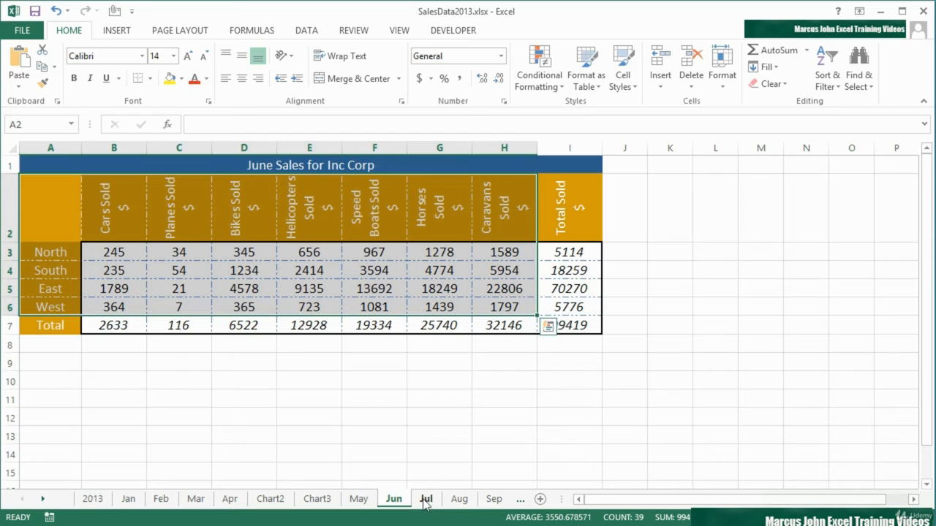
pyautogui.click(425, 500)
pyautogui.click(459, 501)
pyautogui.click(426, 500)
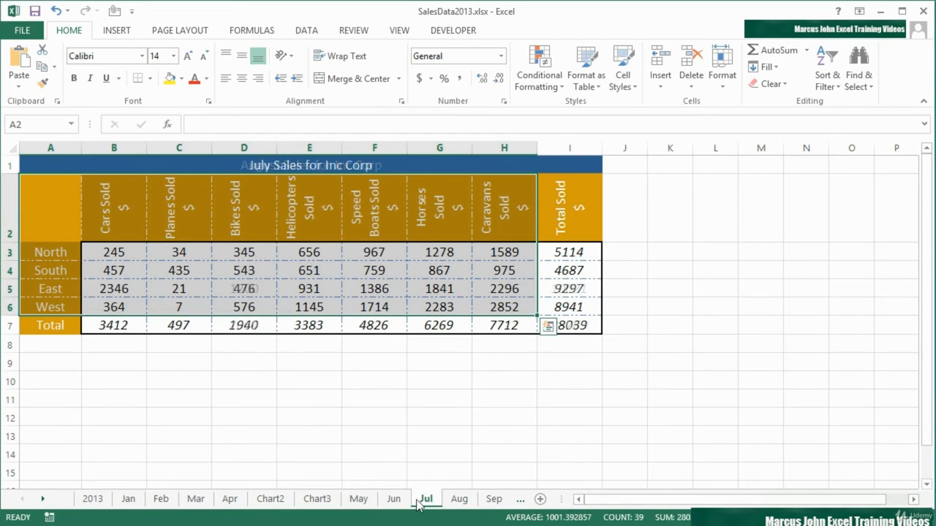
pyautogui.click(400, 501)
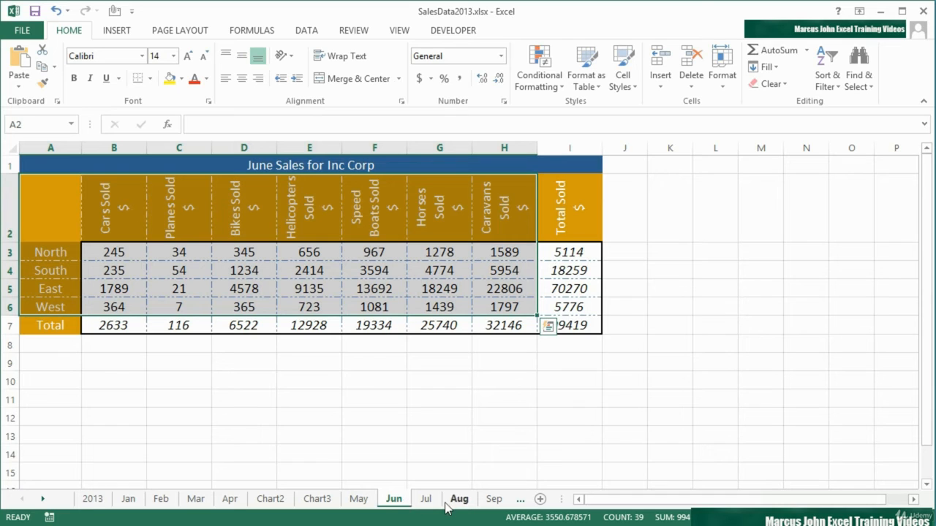
pyautogui.click(426, 500)
pyautogui.click(459, 499)
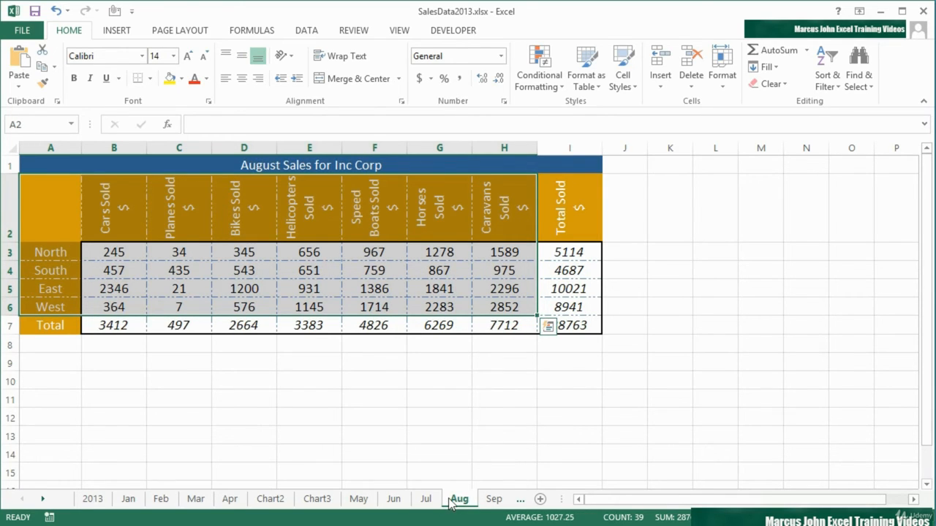
pyautogui.press('F11')
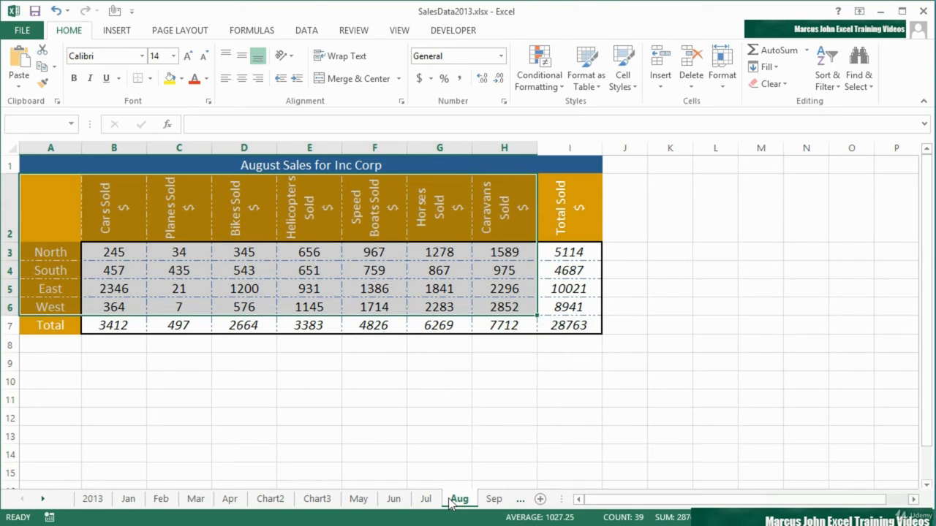
# Step: Insert a Clustered Bar chart from the selected range A2:H6 on the Jul sheet and undo the insertion
pyautogui.click(426, 499)
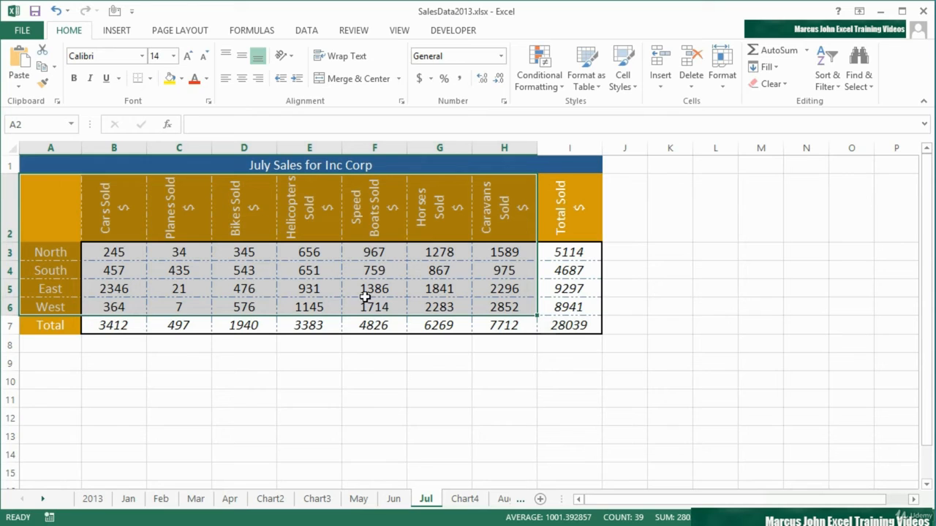
pyautogui.click(548, 328)
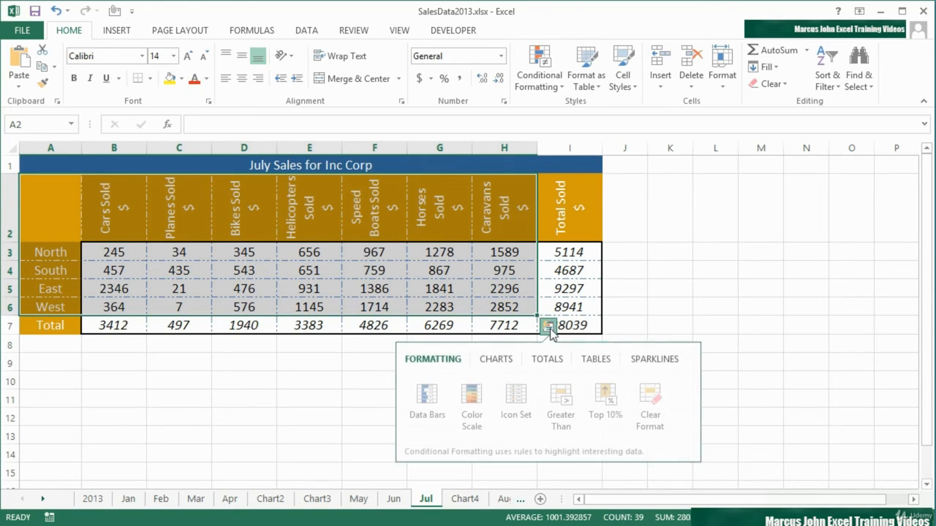
pyautogui.click(503, 361)
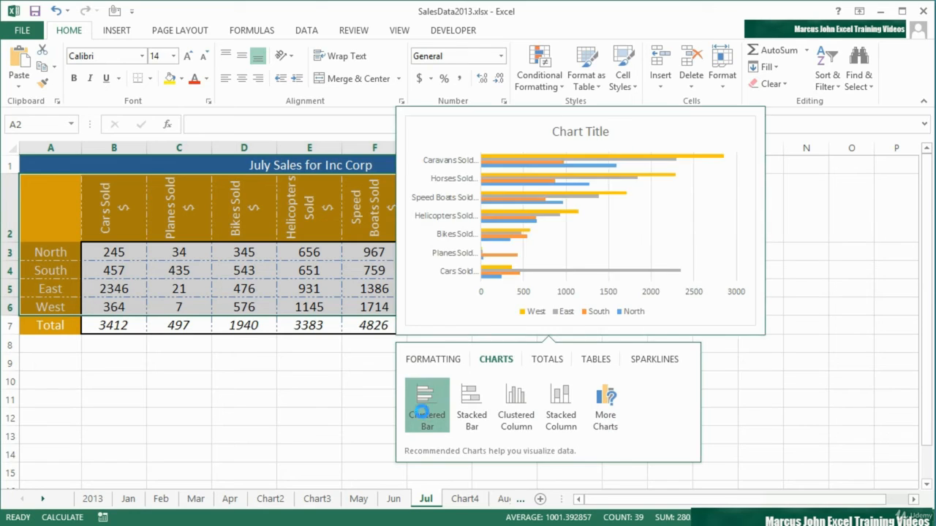
pyautogui.click(426, 415)
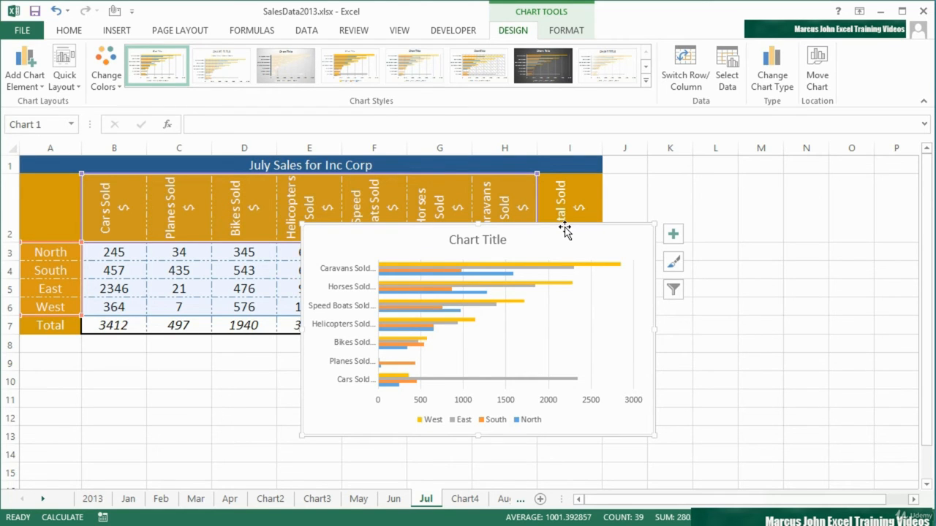
pyautogui.hotkey('ctrl', 'z')
# Step: Try a Stacked Column chart of the July range A2:H6 with rows and columns switched, and delete it
pyautogui.click(548, 326)
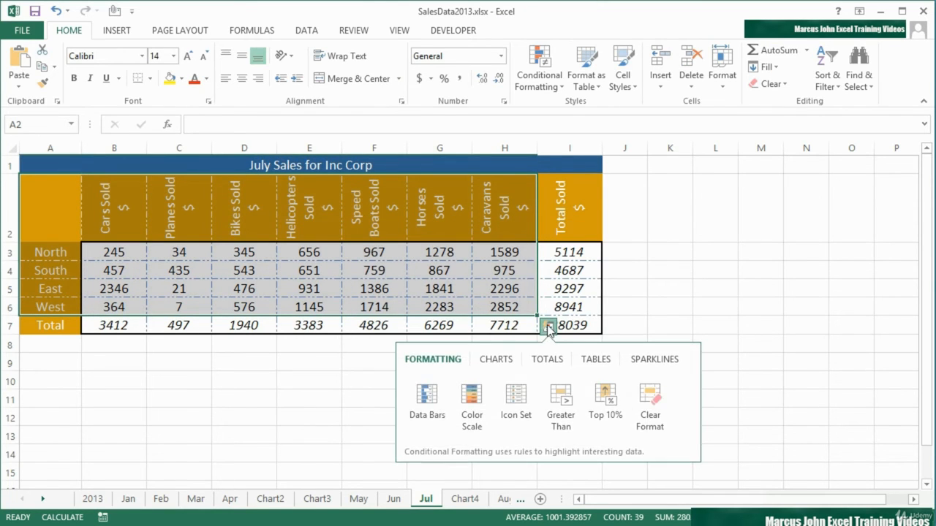
pyautogui.click(497, 360)
pyautogui.moveTo(472, 399)
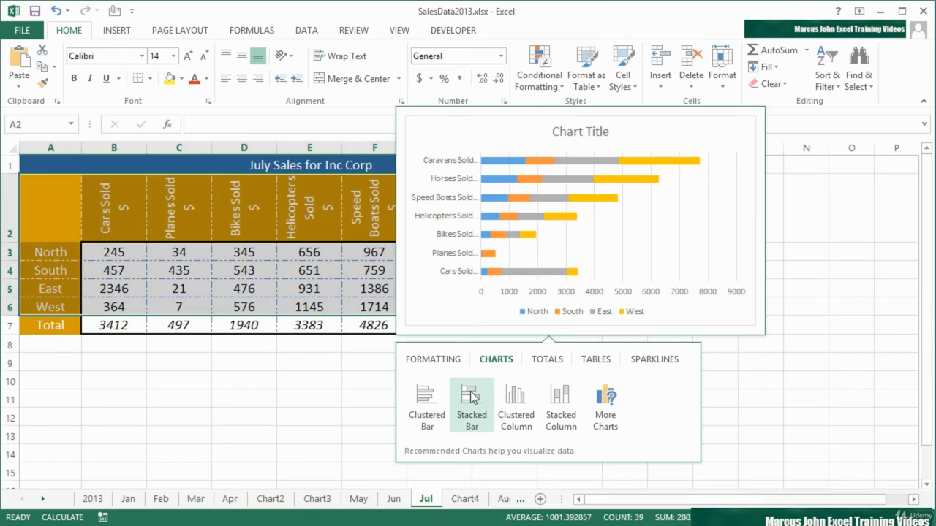
pyautogui.moveTo(510, 410)
pyautogui.moveTo(558, 414)
pyautogui.moveTo(432, 410)
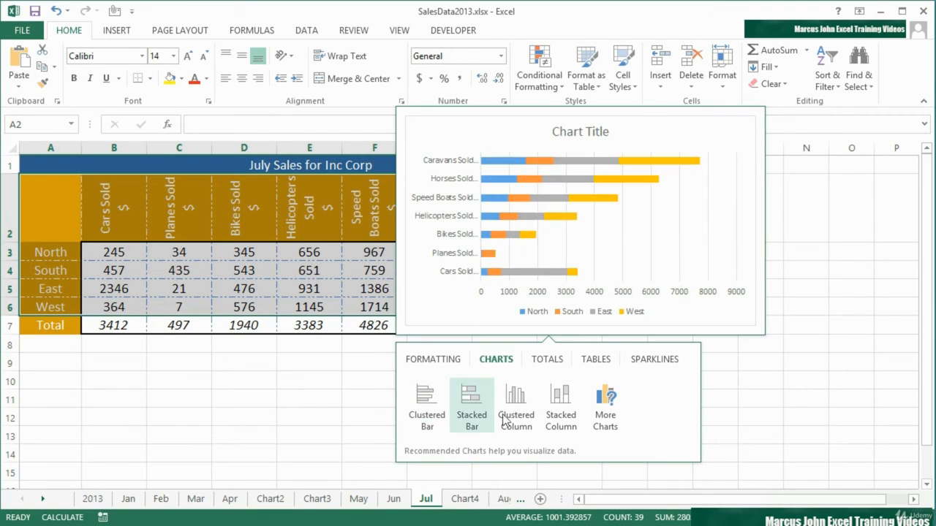
pyautogui.click(560, 406)
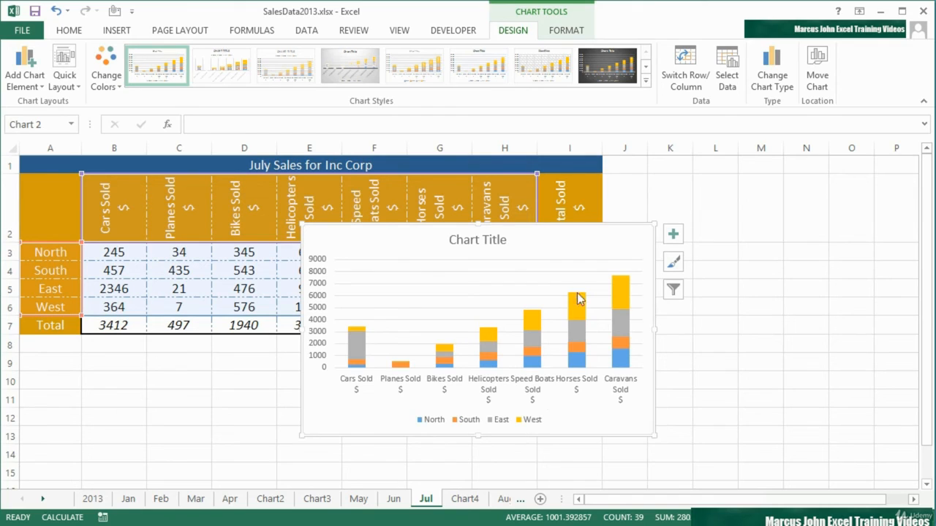
pyautogui.click(687, 73)
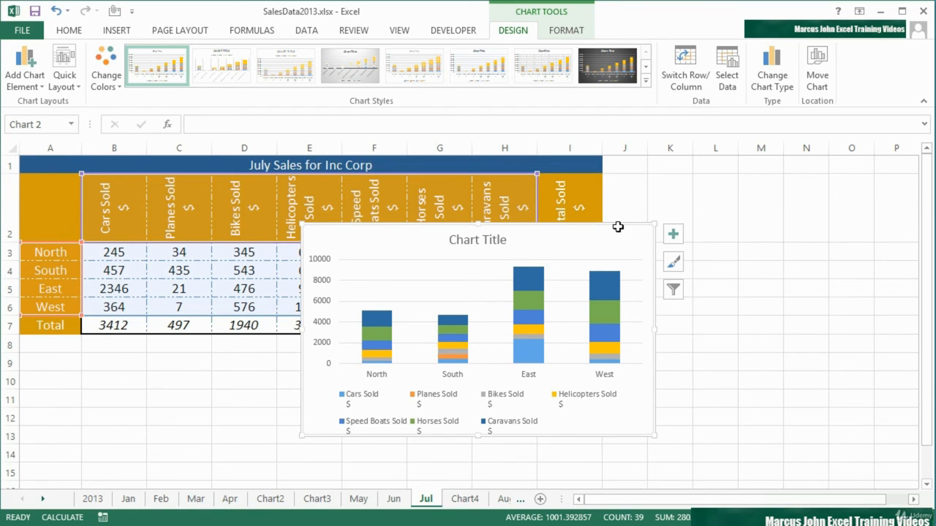
pyautogui.press('Delete')
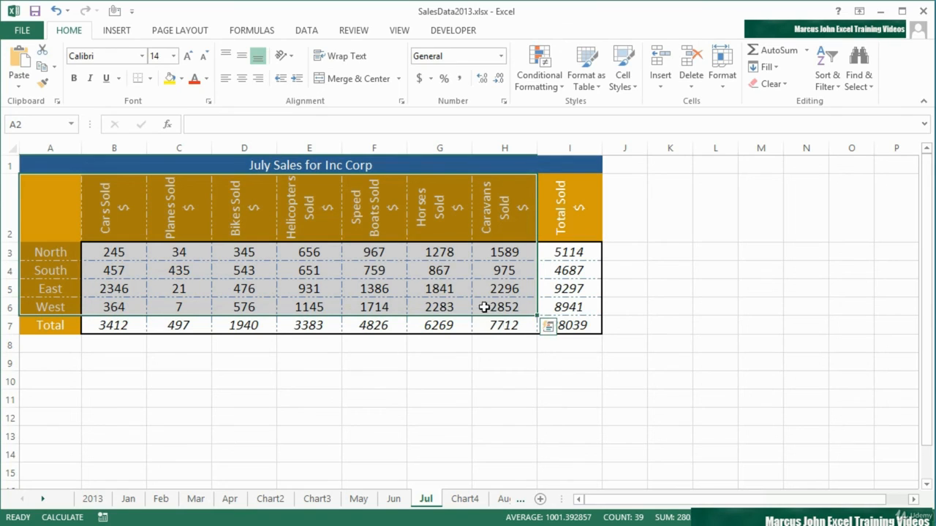
# Step: Insert a Stacked Column chart from the selected July range A2:H6 using Quick Analysis
pyautogui.click(548, 327)
pyautogui.click(507, 366)
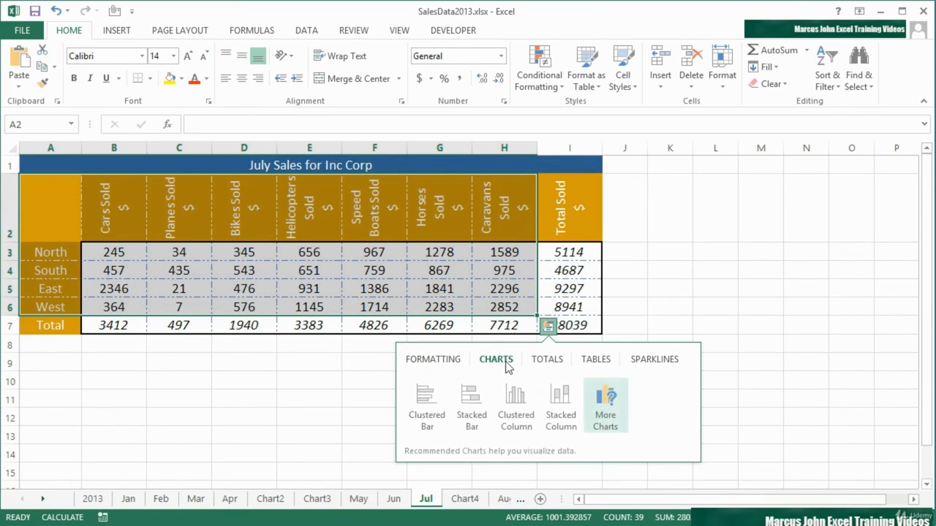
pyautogui.click(555, 401)
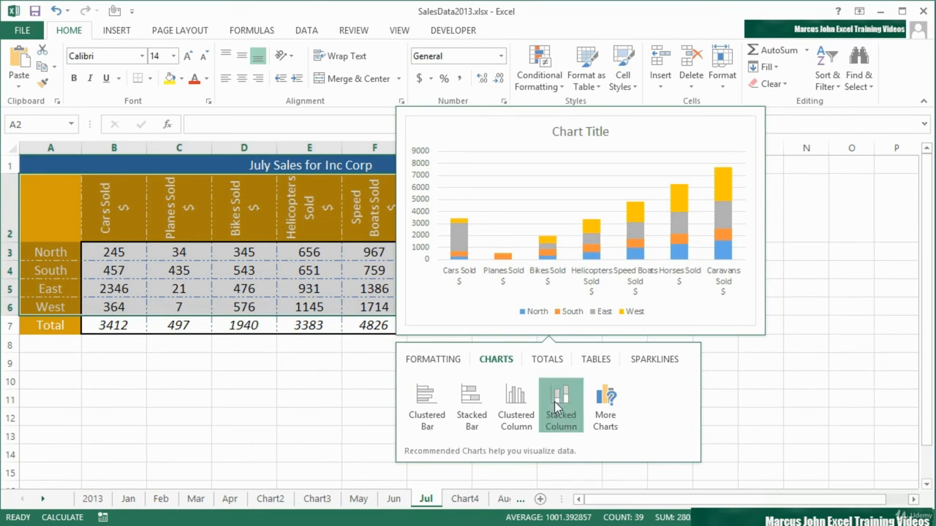